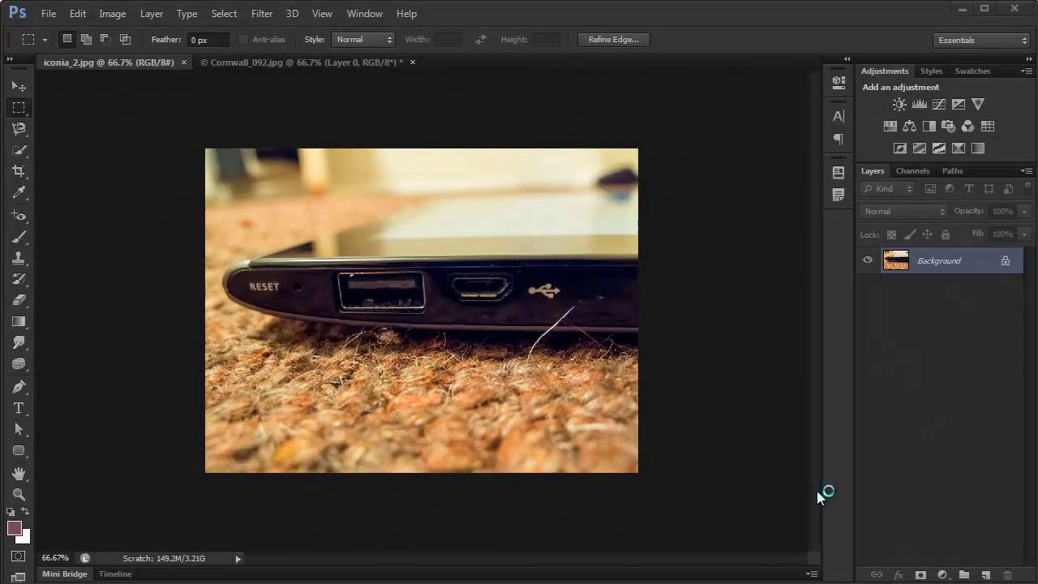
Step: View the tablet photo at 100%, pan to the carpet and pick the Rectangular Marquee Tool
{"action": "left_click", "coordinate": [694, 357]}
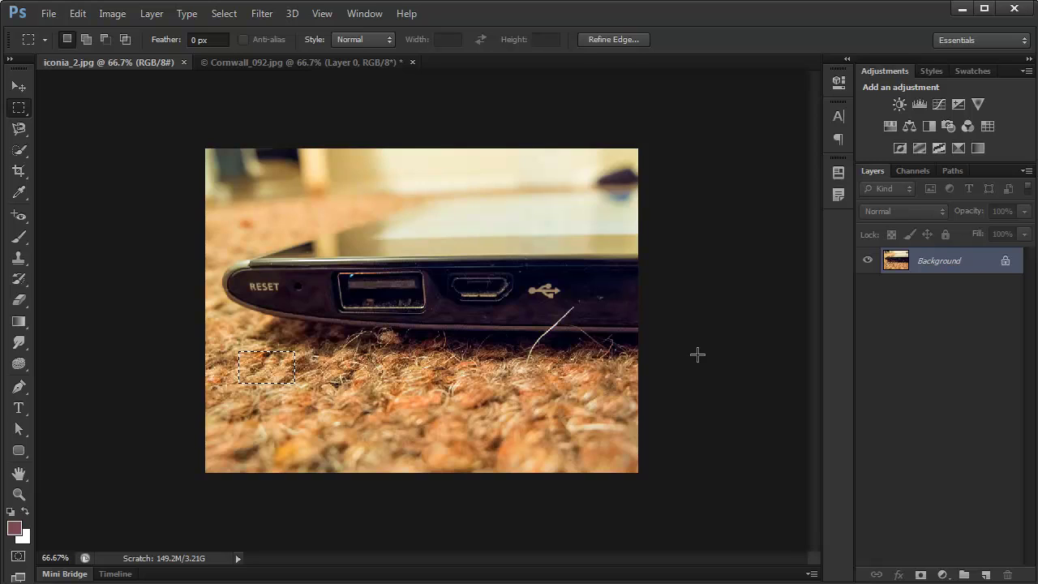
{"action": "left_click", "coordinate": [698, 354]}
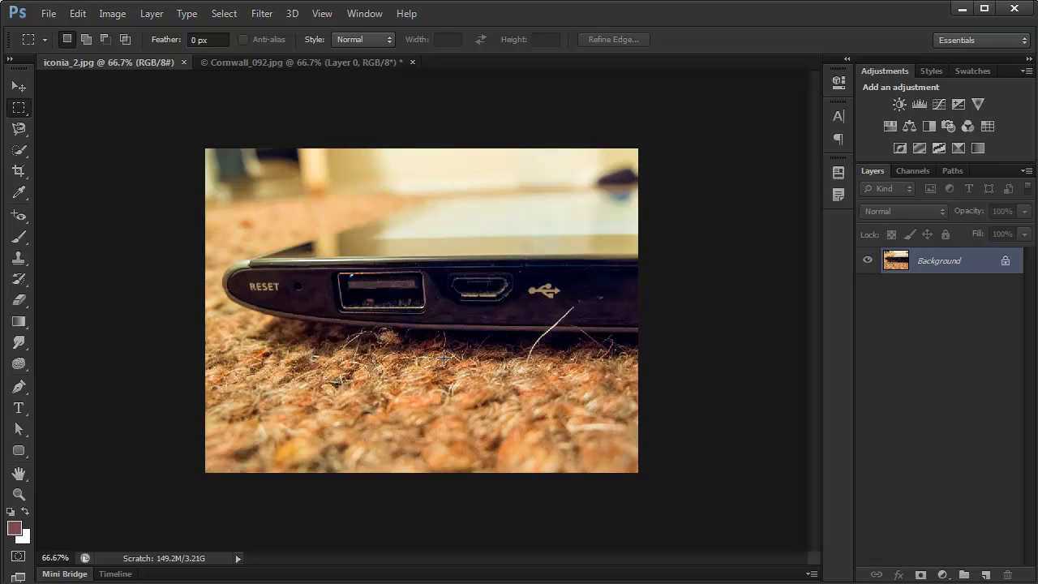
{"action": "key", "text": "ctrl+1"}
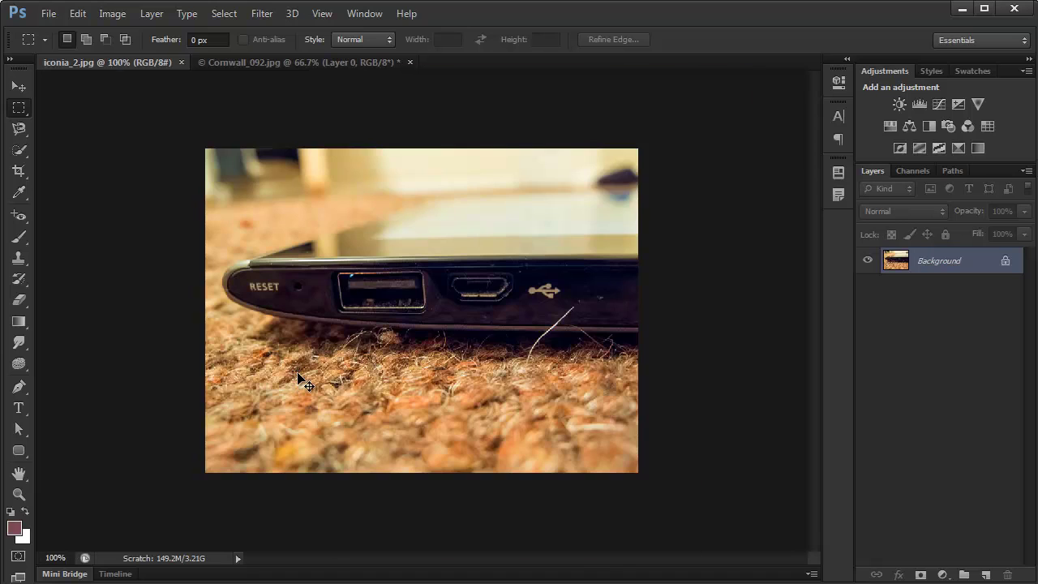
{"action": "left_click_drag", "start_coordinate": [326, 414], "coordinate": [396, 366]}
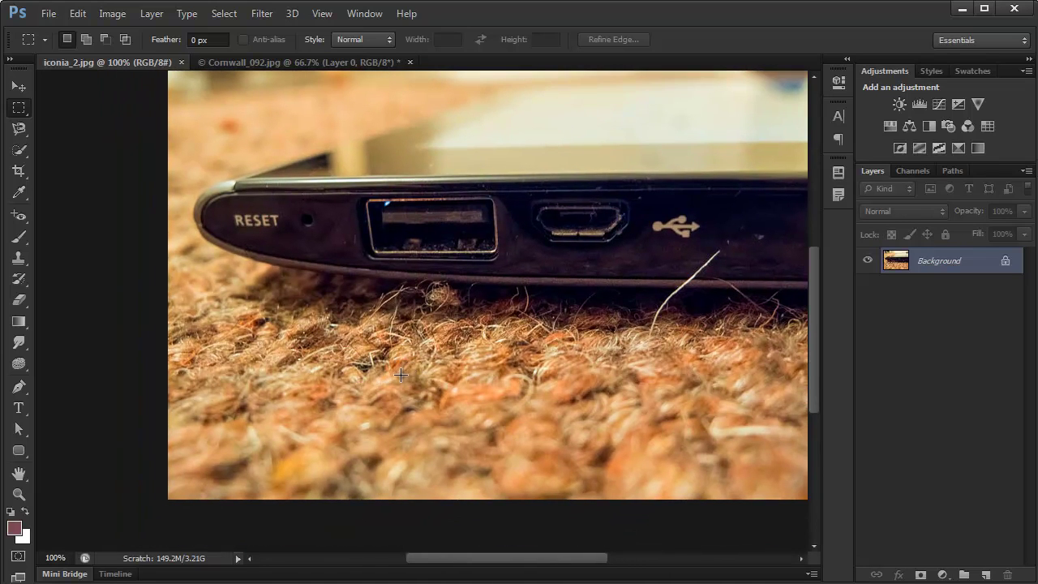
{"action": "right_click", "coordinate": [28, 109]}
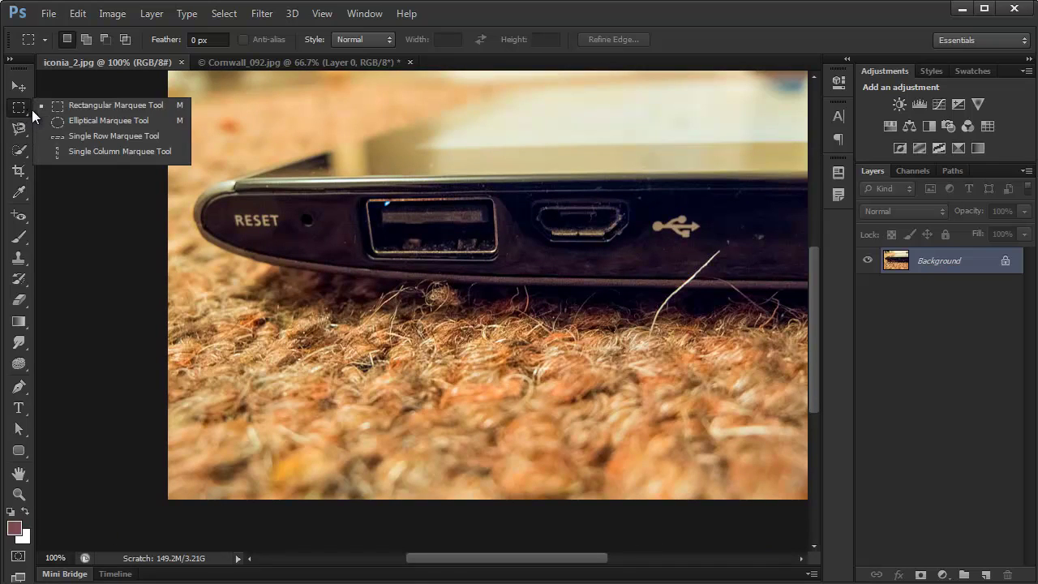
{"action": "left_click", "coordinate": [141, 104]}
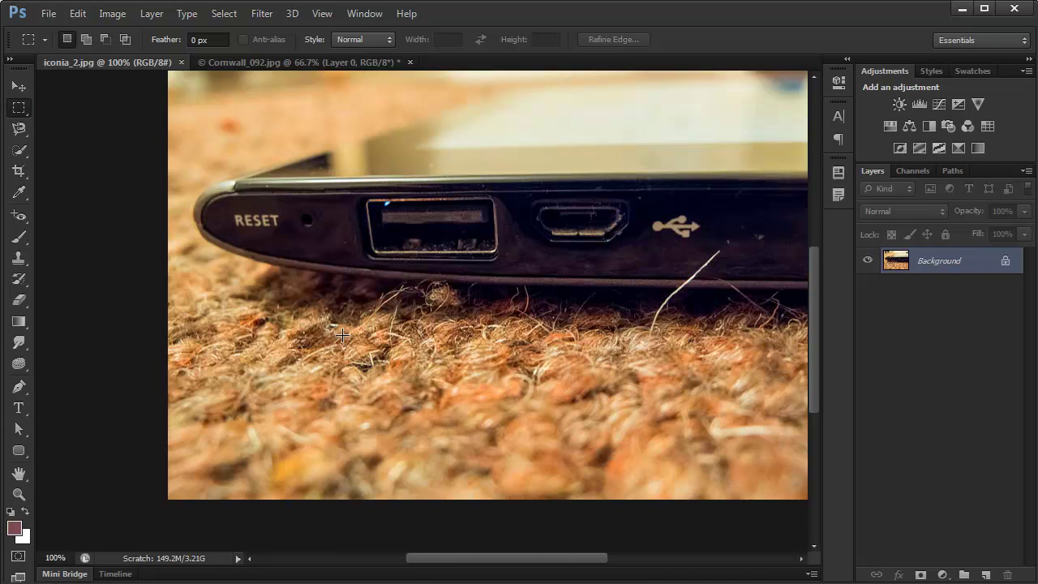
Step: Draw a 50×50 px square selection on the carpet just below the tablet
{"action": "left_click_drag", "start_coordinate": [352, 331], "coordinate": [428, 374]}
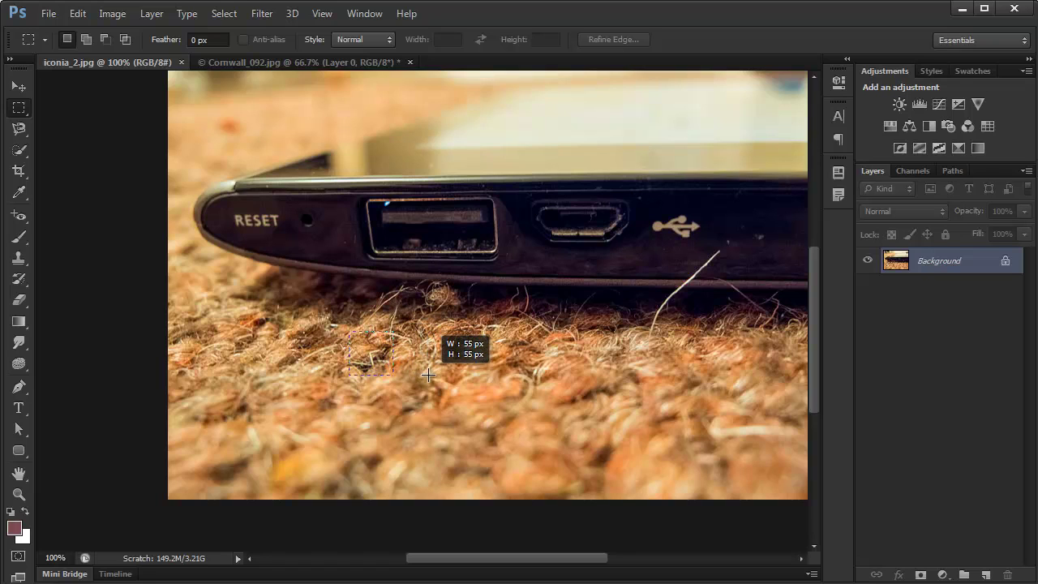
{"action": "mouse_move", "coordinate": [428, 375]}
{"action": "left_mouse_down"}
{"action": "mouse_move", "coordinate": [390, 260]}
{"action": "mouse_move", "coordinate": [742, 255]}
{"action": "mouse_move", "coordinate": [436, 365]}
{"action": "left_mouse_up"}
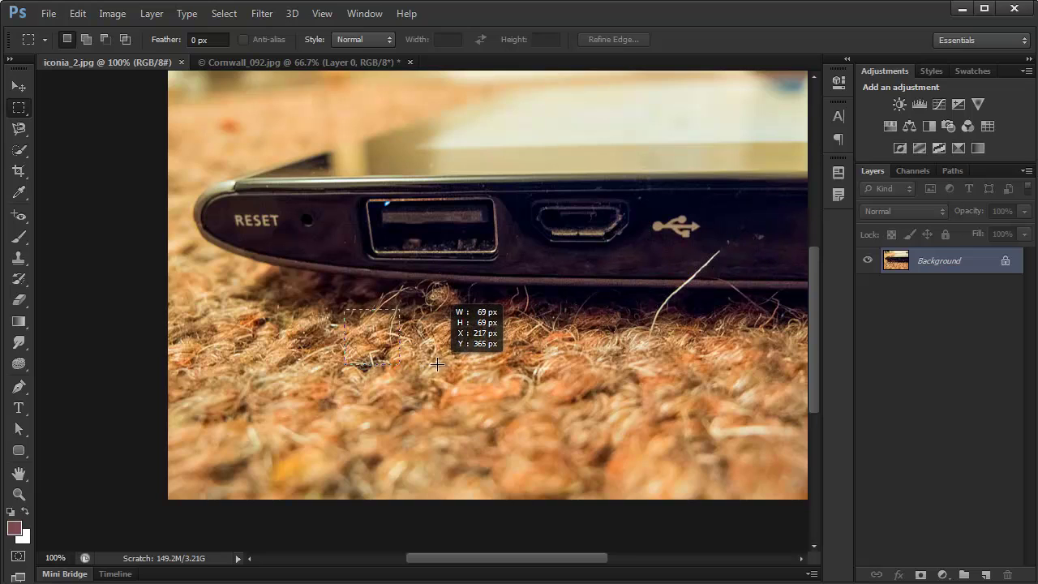
{"action": "left_click_drag", "start_coordinate": [436, 365], "coordinate": [384, 348]}
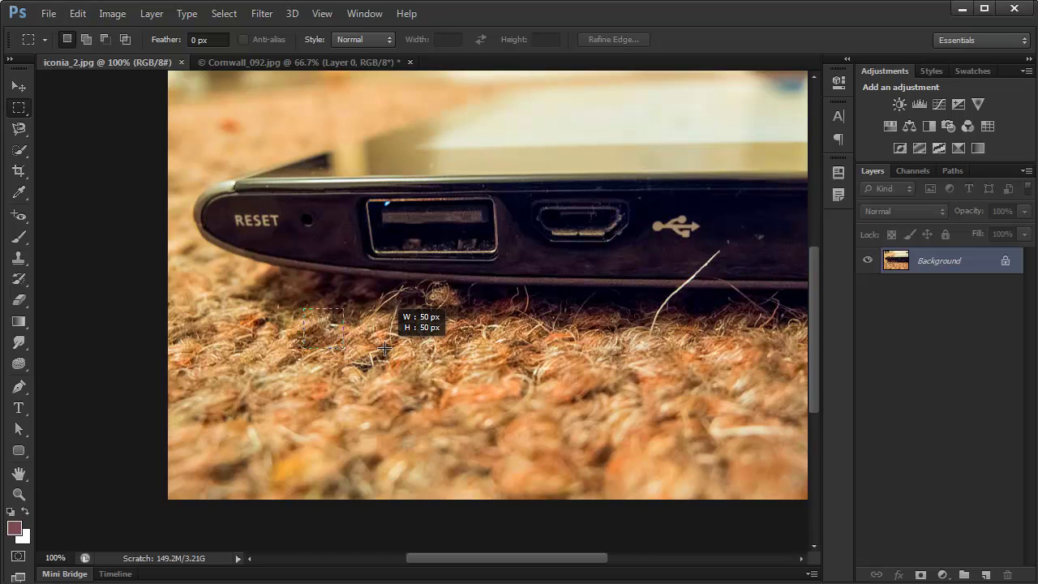
{"action": "key", "text": "space"}
{"action": "left_click_drag", "start_coordinate": [384, 349], "coordinate": [389, 358]}
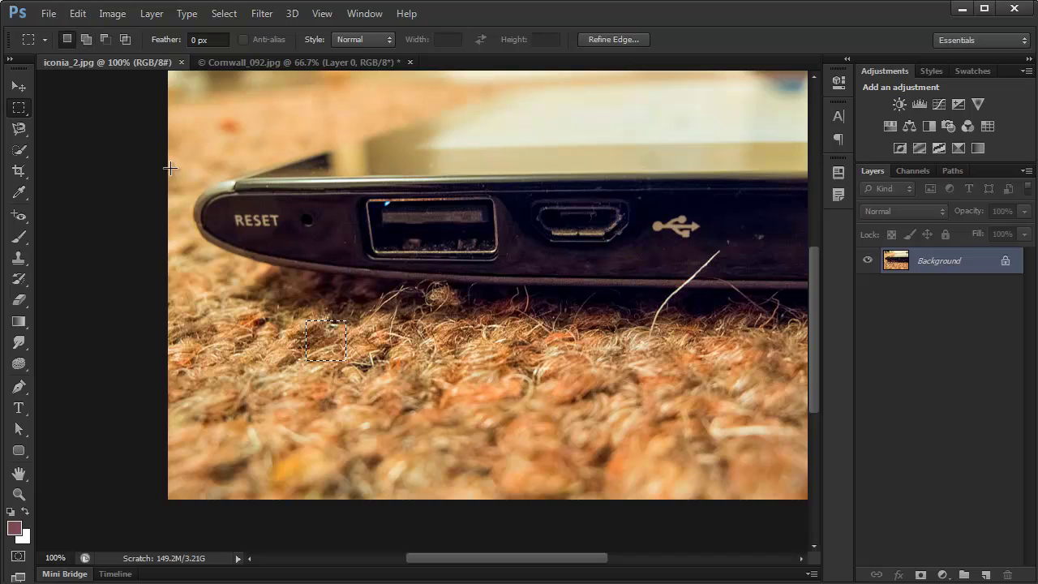
Step: Define the carpet square as a pattern named 'Carpet' and switch to Cornwall_092.jpg
{"action": "left_click", "coordinate": [77, 13]}
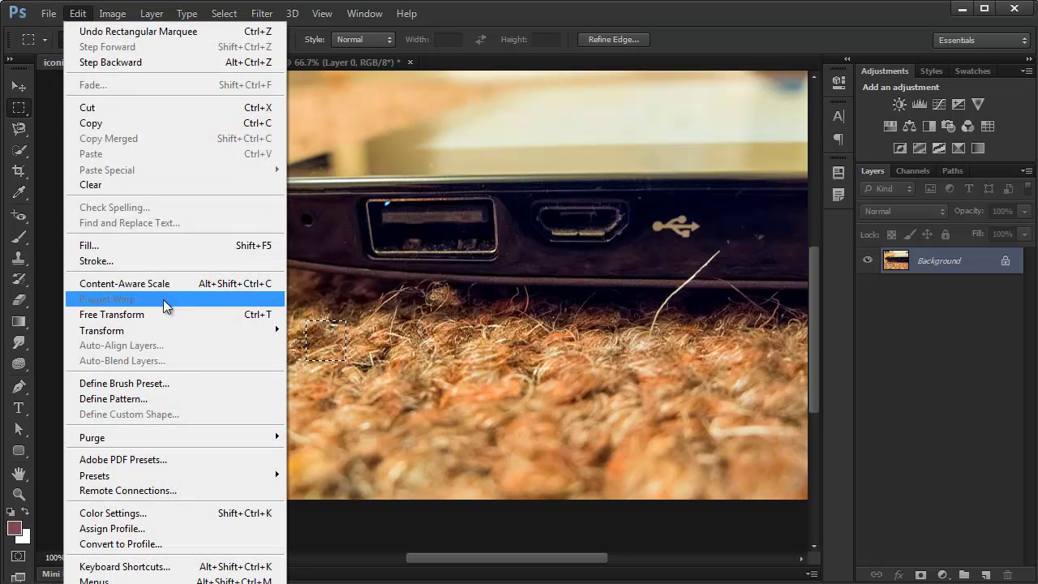
{"action": "left_click", "coordinate": [168, 399]}
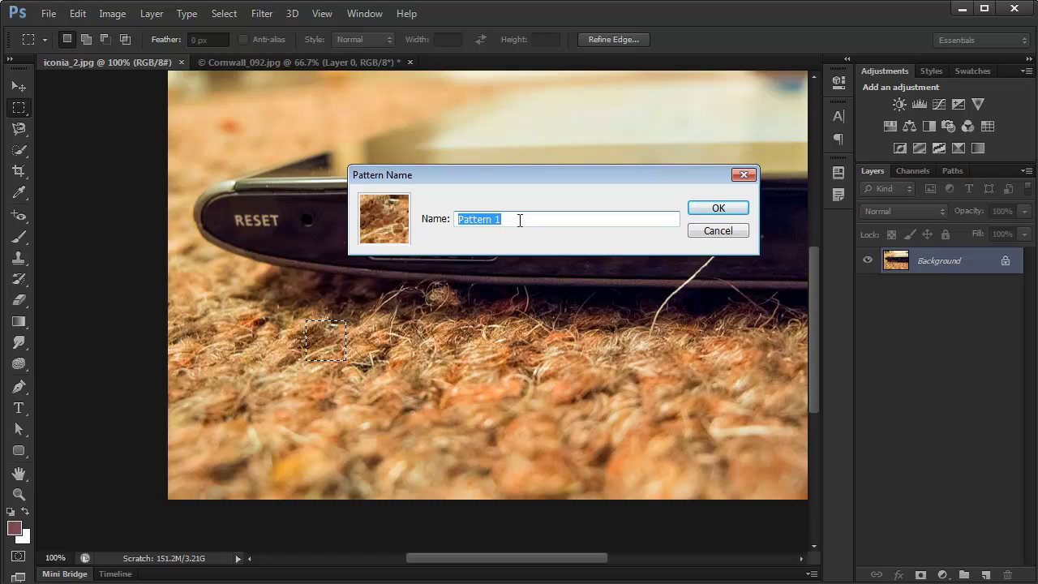
{"action": "type", "text": "Carpet"}
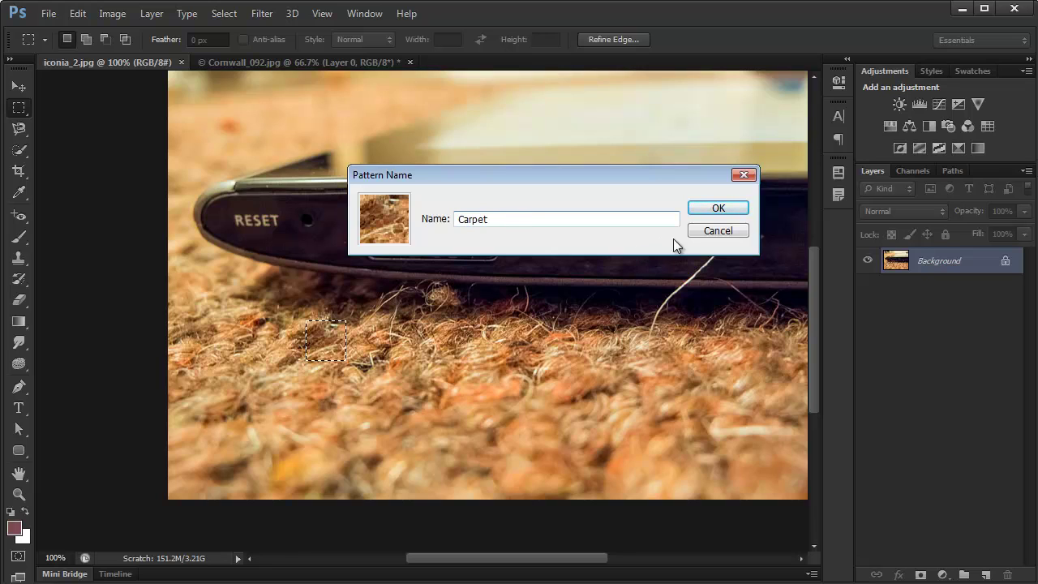
{"action": "left_click", "coordinate": [717, 209]}
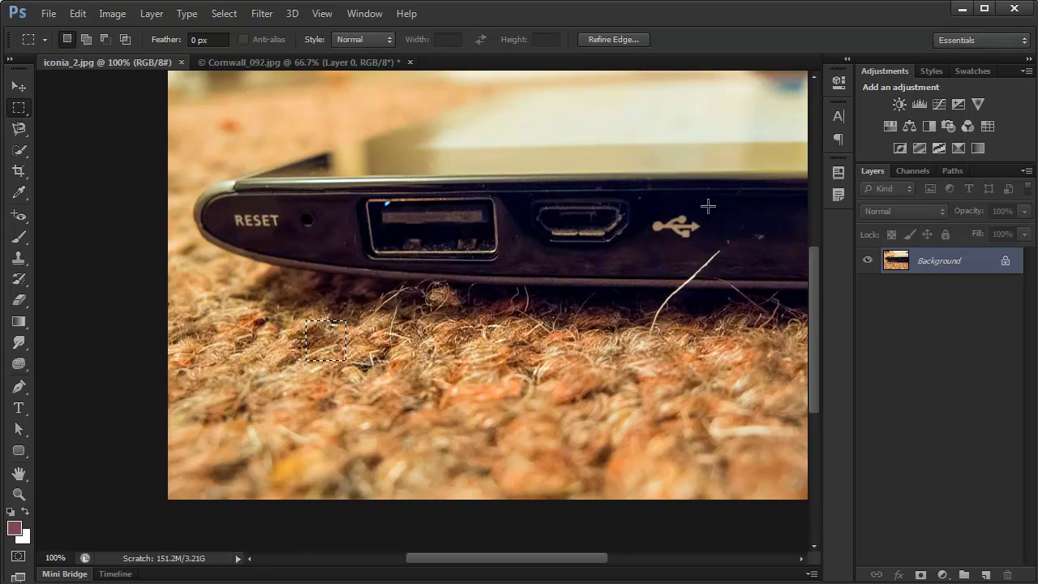
{"action": "left_click", "coordinate": [307, 65]}
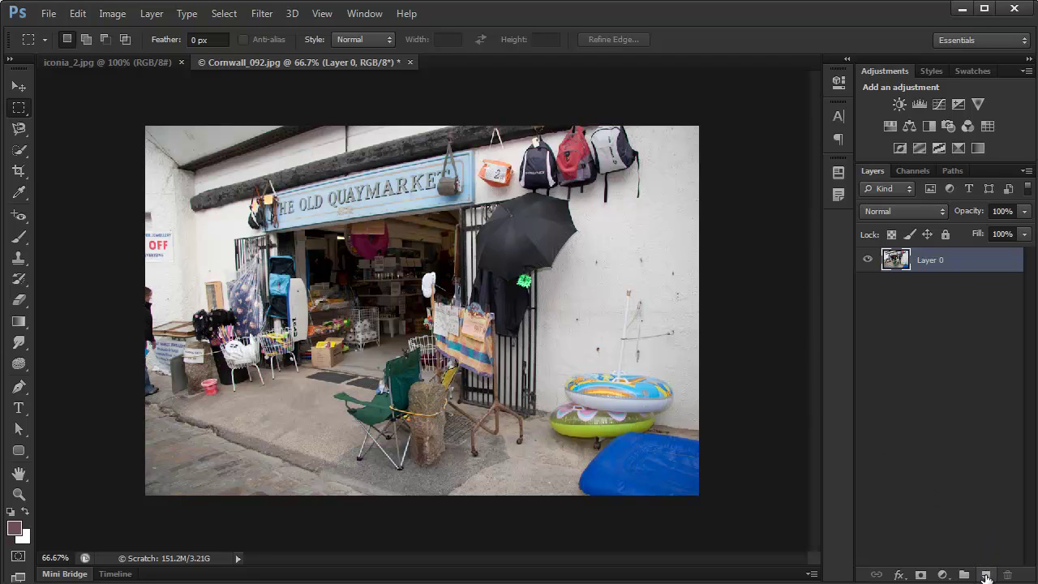
Step: Add a new layer and fill it with the Carpet pattern
{"action": "left_click", "coordinate": [986, 574]}
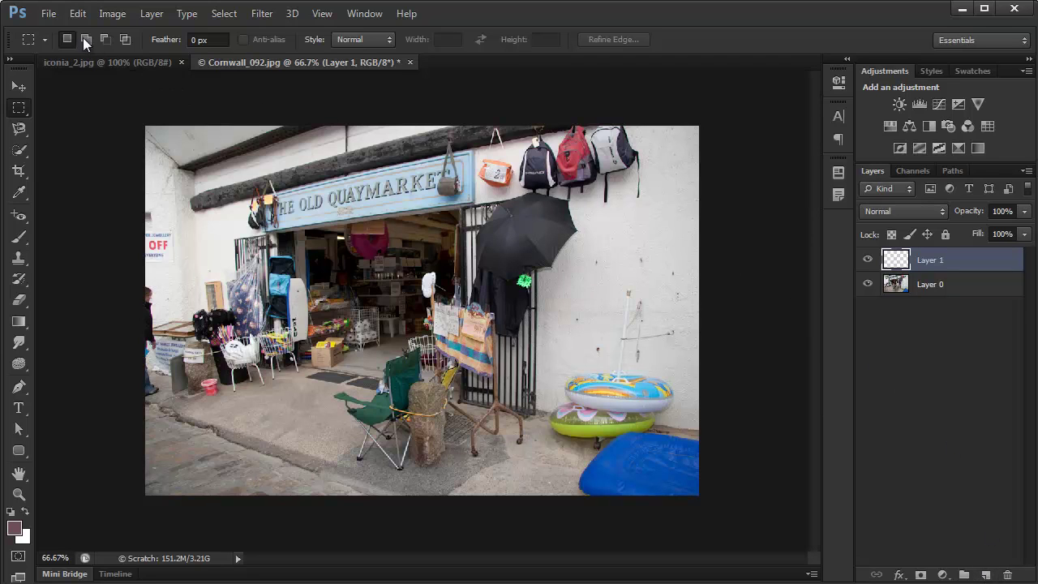
{"action": "left_click", "coordinate": [78, 13]}
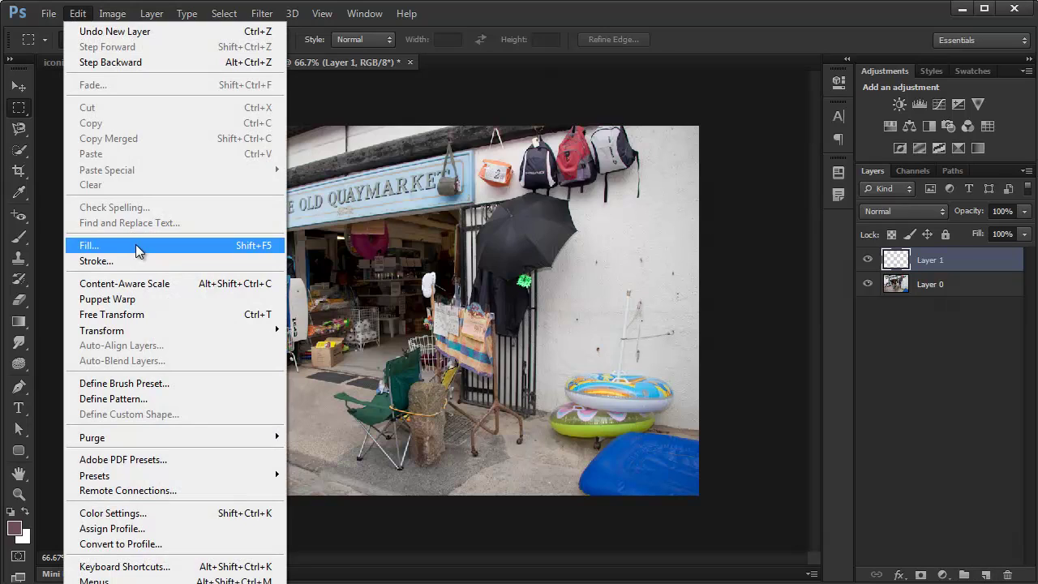
{"action": "left_click", "coordinate": [138, 245]}
{"action": "left_click", "coordinate": [532, 185]}
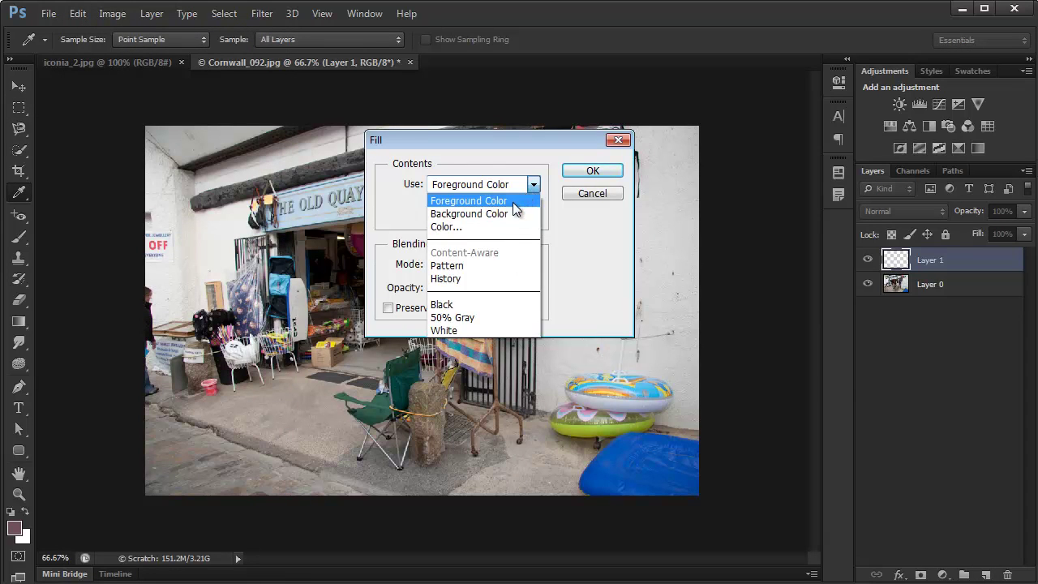
{"action": "left_click", "coordinate": [487, 268]}
{"action": "left_click", "coordinate": [535, 211]}
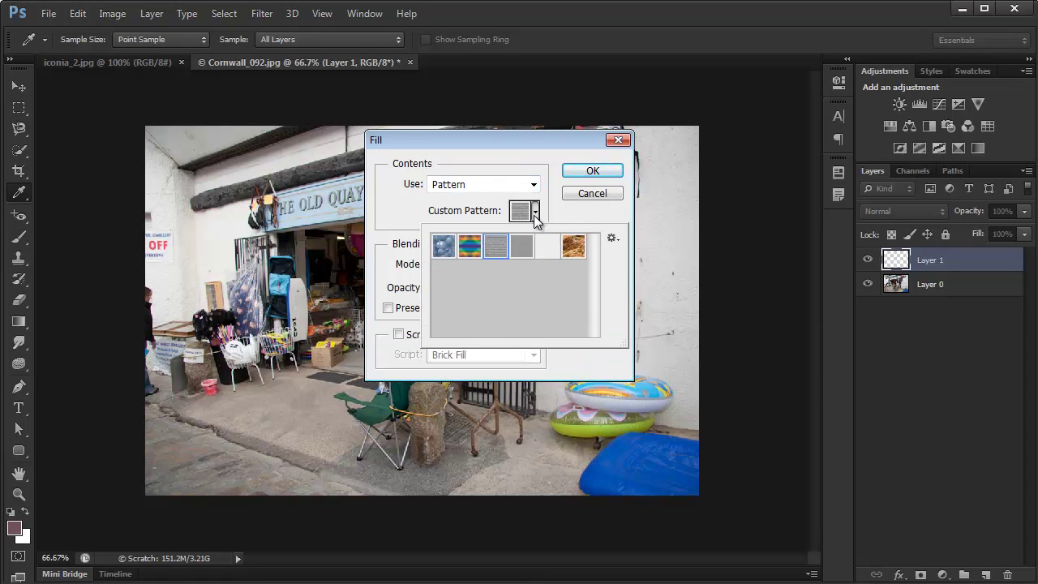
{"action": "left_click", "coordinate": [574, 247]}
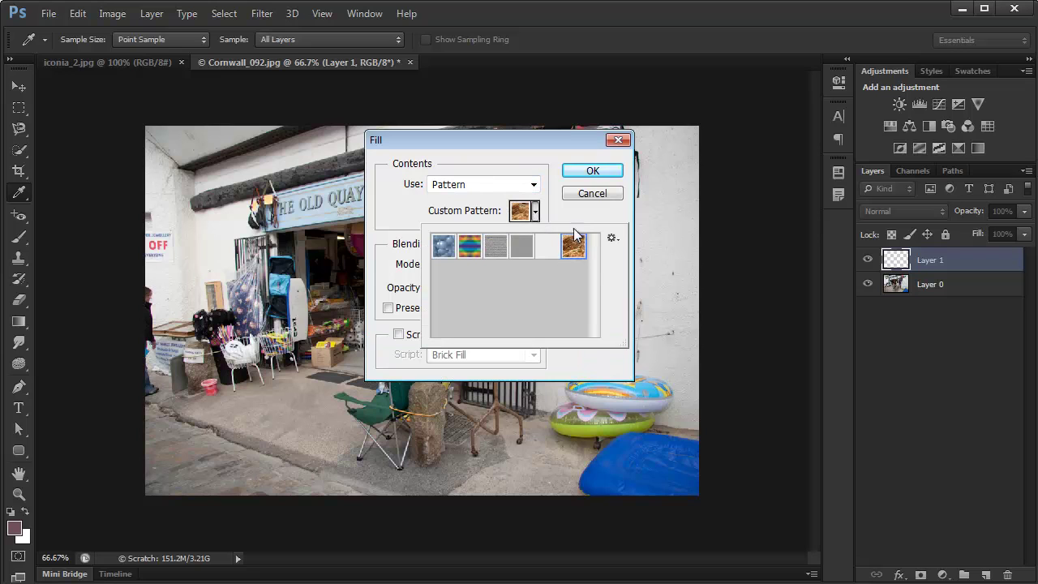
{"action": "left_click", "coordinate": [590, 185]}
{"action": "left_click", "coordinate": [593, 171]}
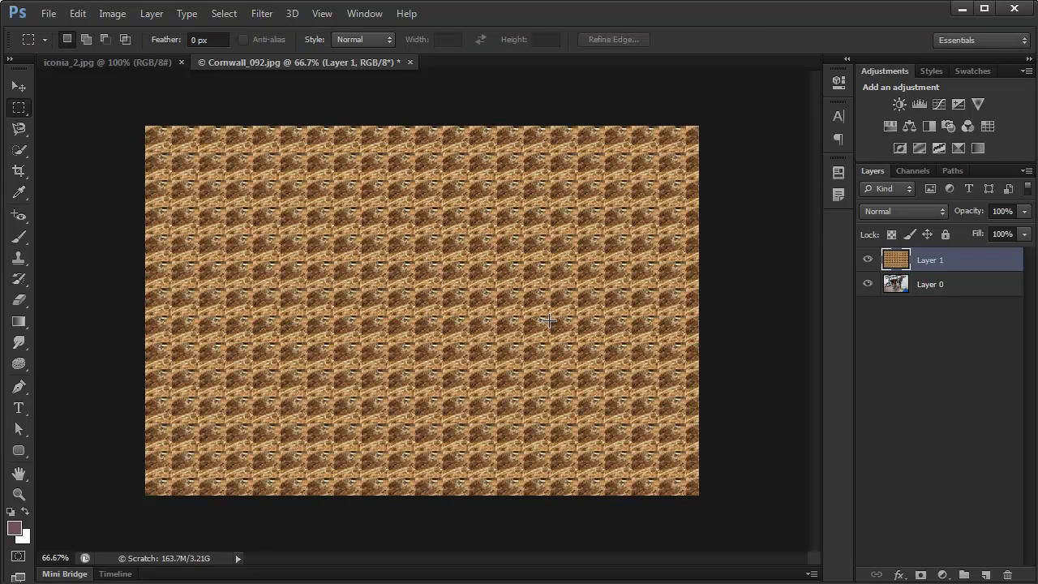
Step: Set the pattern layer to Soft Light blend mode at 64% opacity
{"action": "left_click", "coordinate": [941, 211]}
{"action": "left_click", "coordinate": [903, 208]}
{"action": "left_click", "coordinate": [941, 214]}
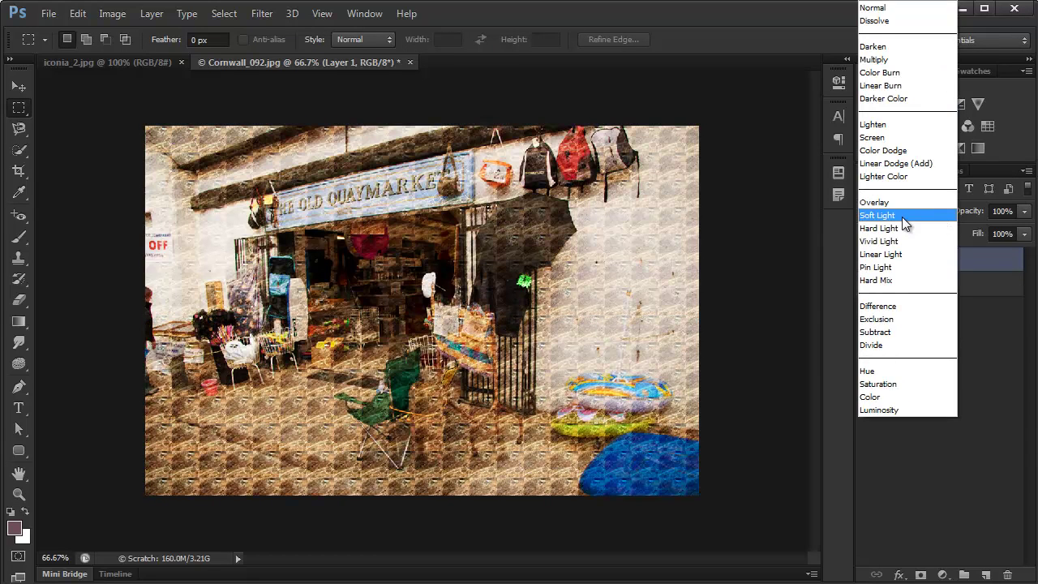
{"action": "left_click", "coordinate": [902, 215]}
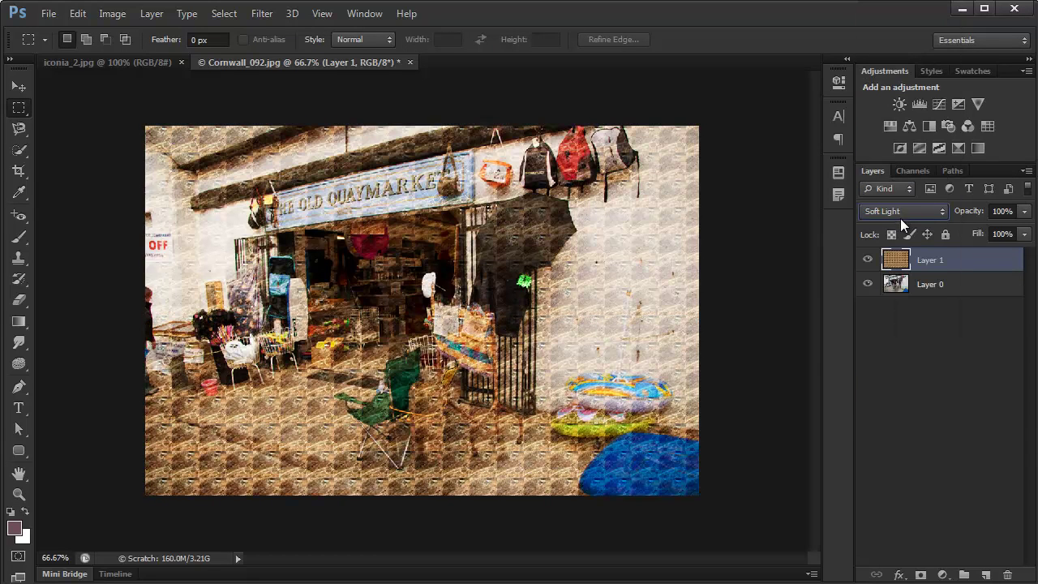
{"action": "left_click", "coordinate": [1025, 211]}
{"action": "left_click_drag", "start_coordinate": [1024, 230], "coordinate": [987, 241]}
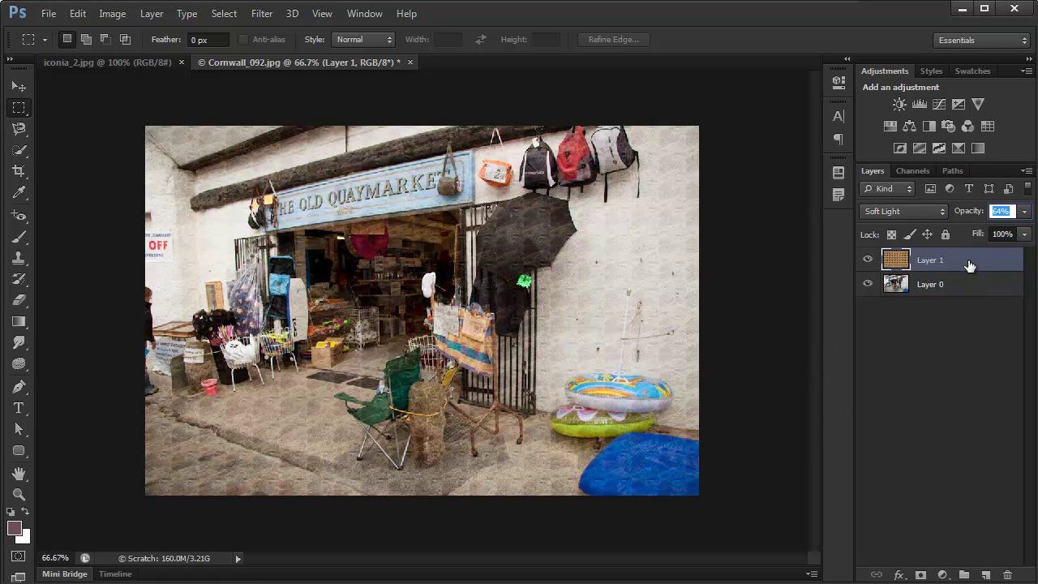
Step: Delete Layer 1 and bring up the Layer Style dialog for Layer 0
{"action": "left_click_drag", "start_coordinate": [969, 263], "coordinate": [1008, 575]}
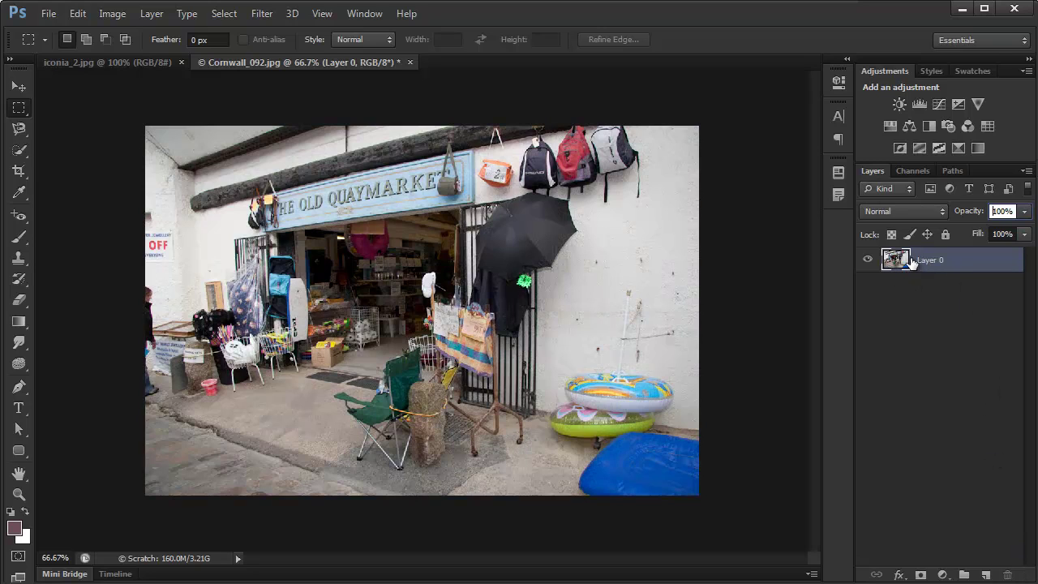
{"action": "double_click", "coordinate": [968, 260]}
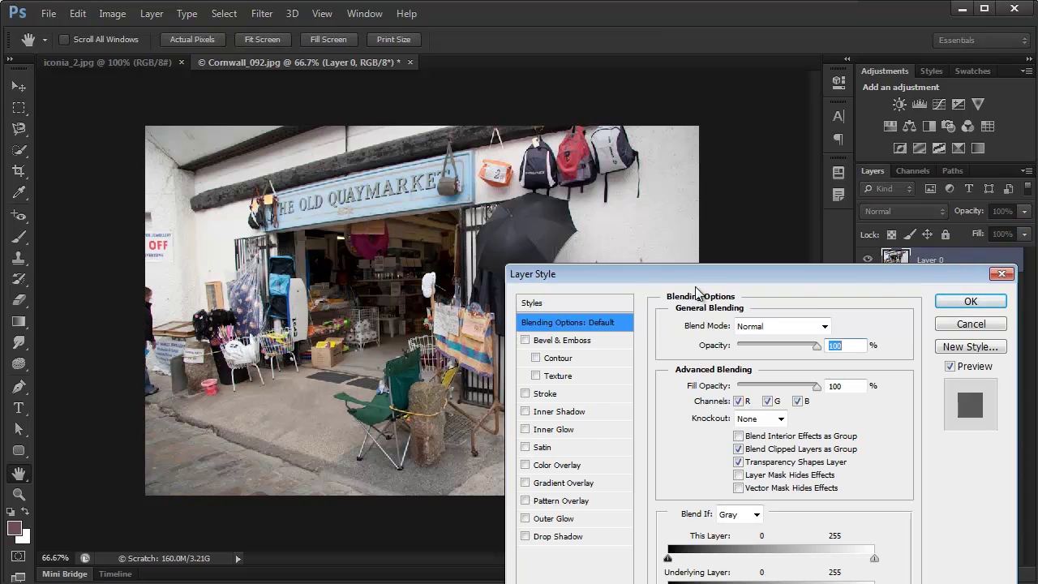
{"action": "mouse_move", "coordinate": [738, 280]}
{"action": "left_mouse_down"}
{"action": "mouse_move", "coordinate": [636, 257]}
{"action": "mouse_move", "coordinate": [757, 103]}
{"action": "left_mouse_up"}
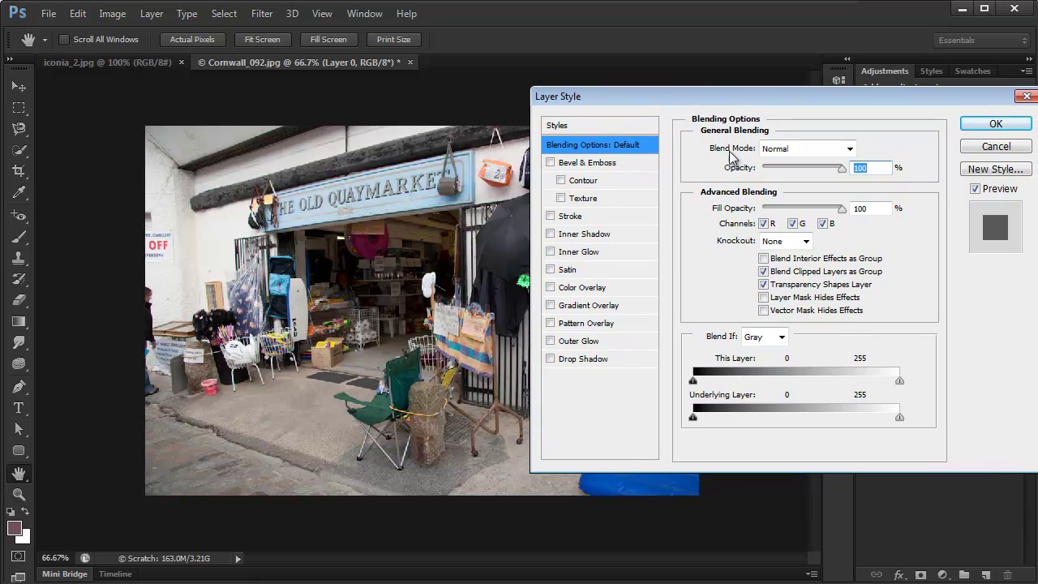
Step: Enable a Pattern Overlay using the Carpet pattern, Soft Light at 73% opacity
{"action": "left_click", "coordinate": [584, 323]}
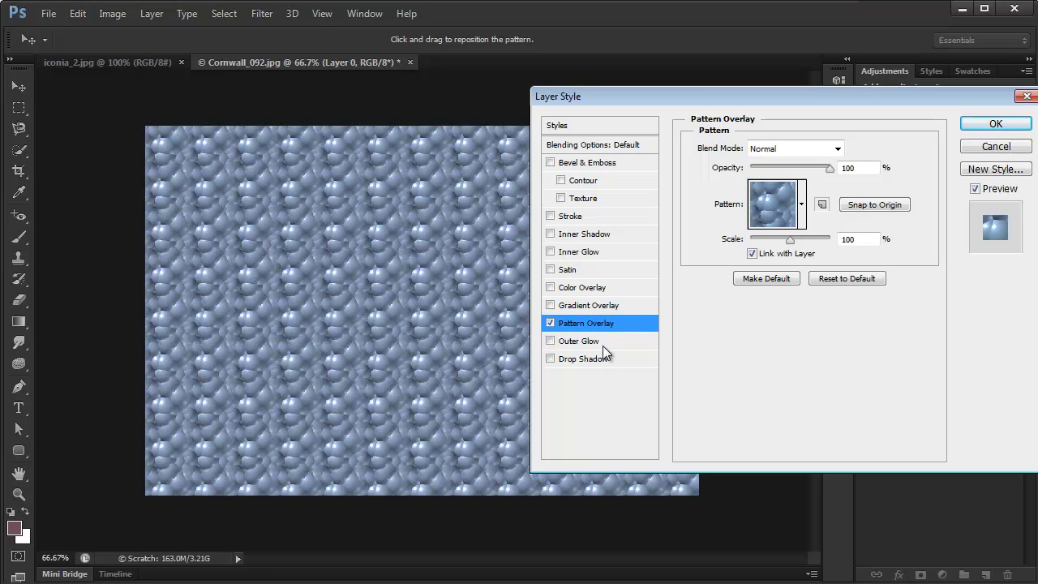
{"action": "left_click", "coordinate": [801, 206]}
{"action": "left_click", "coordinate": [826, 253]}
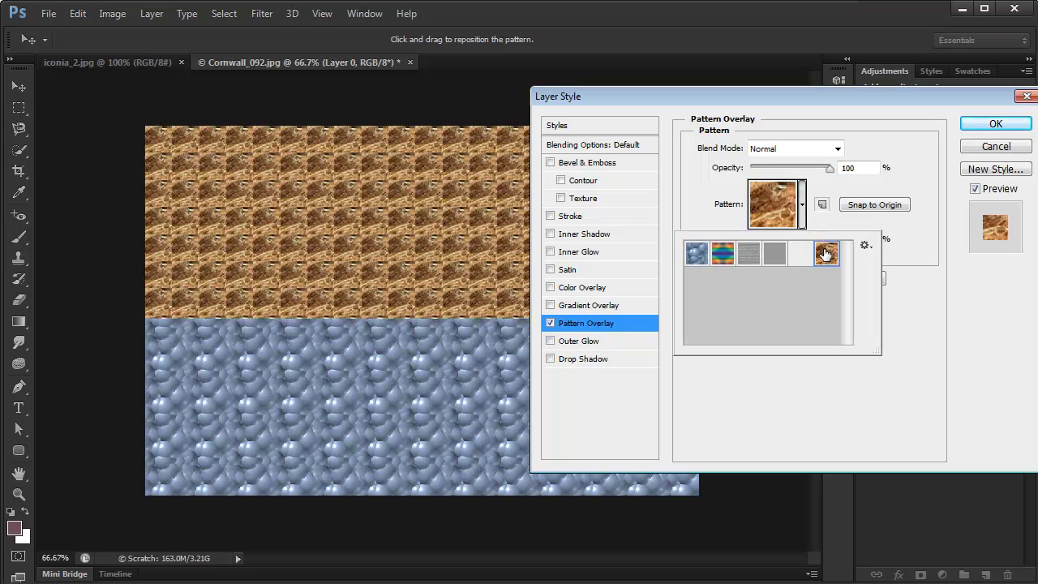
{"action": "left_click", "coordinate": [814, 220]}
{"action": "left_click", "coordinate": [838, 148]}
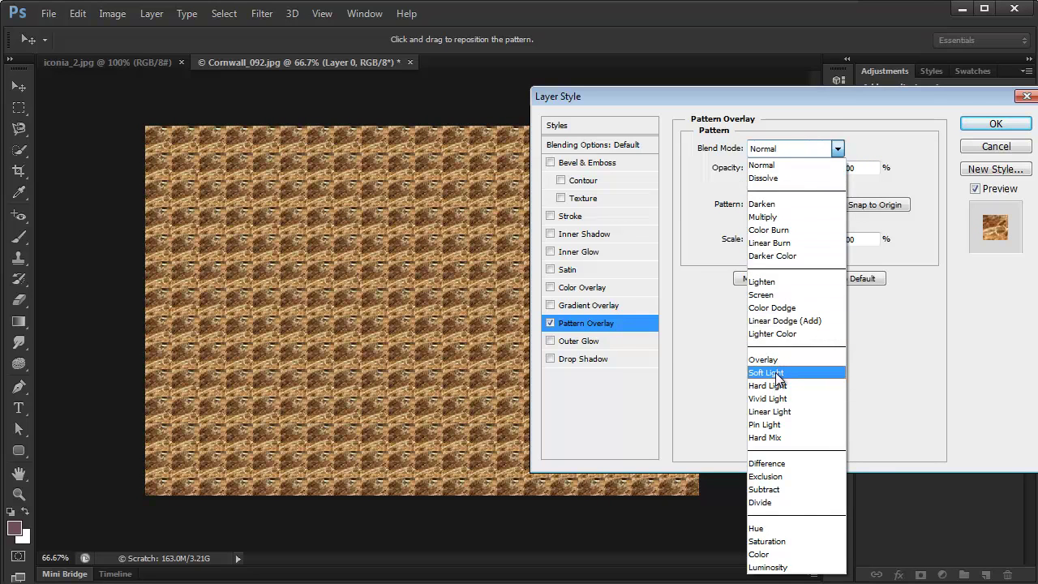
{"action": "left_click", "coordinate": [767, 373]}
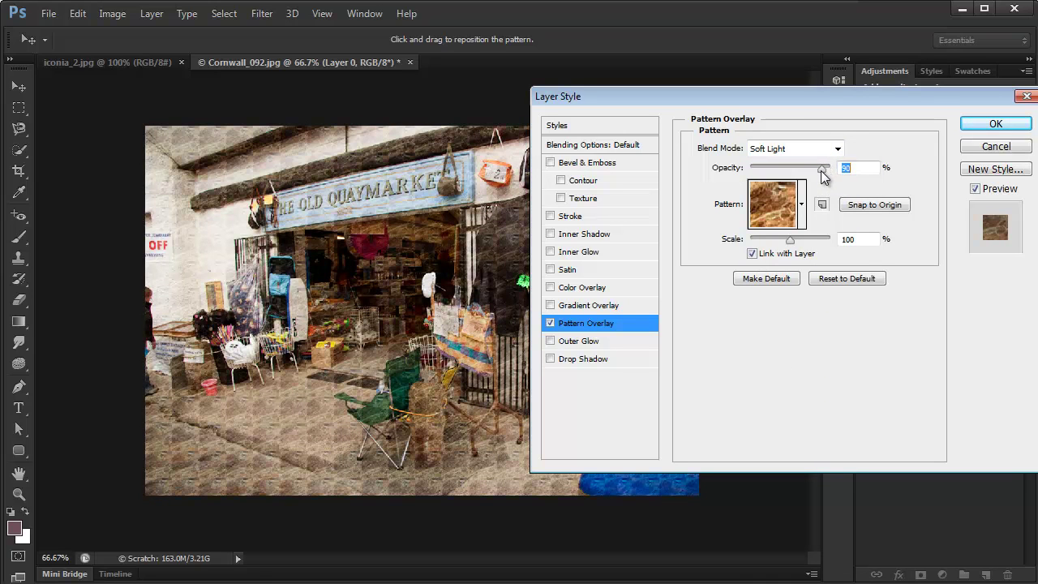
{"action": "left_click_drag", "start_coordinate": [828, 171], "coordinate": [809, 171]}
Step: Reopen the Carpet Pattern Overlay and increase its scale to 239%
{"action": "left_click", "coordinate": [991, 125]}
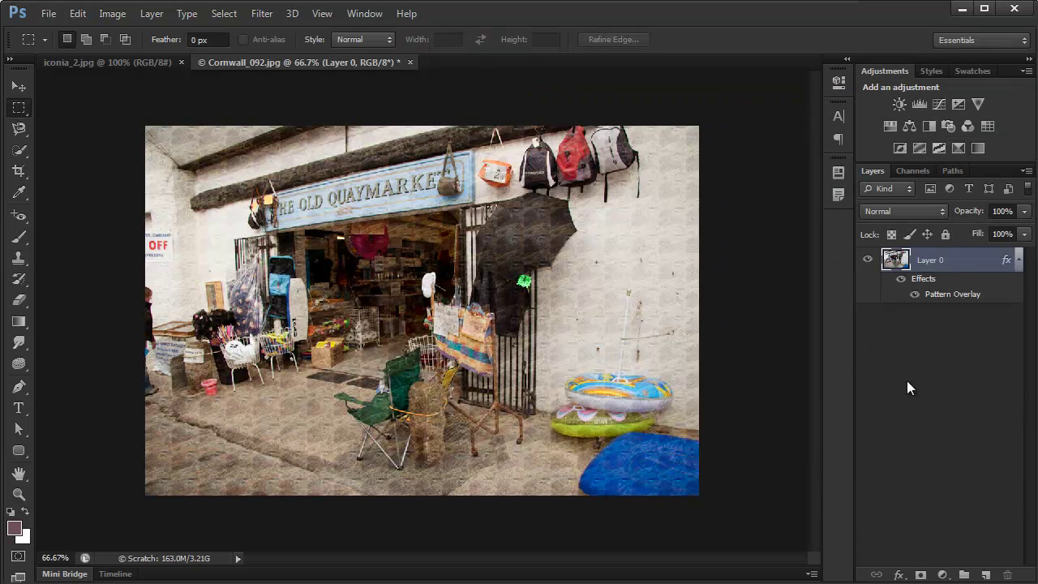
{"action": "double_click", "coordinate": [948, 299]}
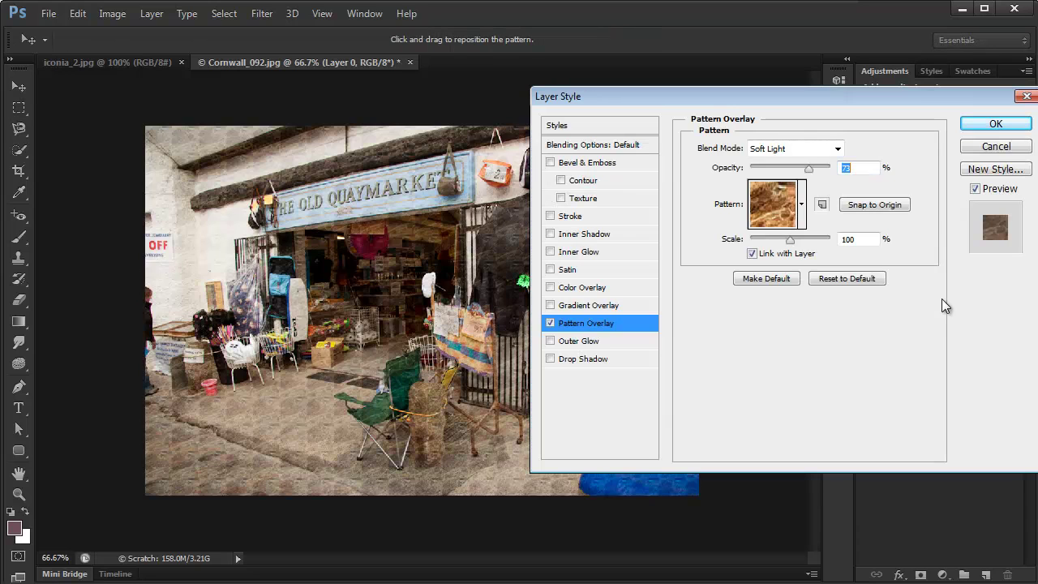
{"action": "left_click", "coordinate": [803, 209]}
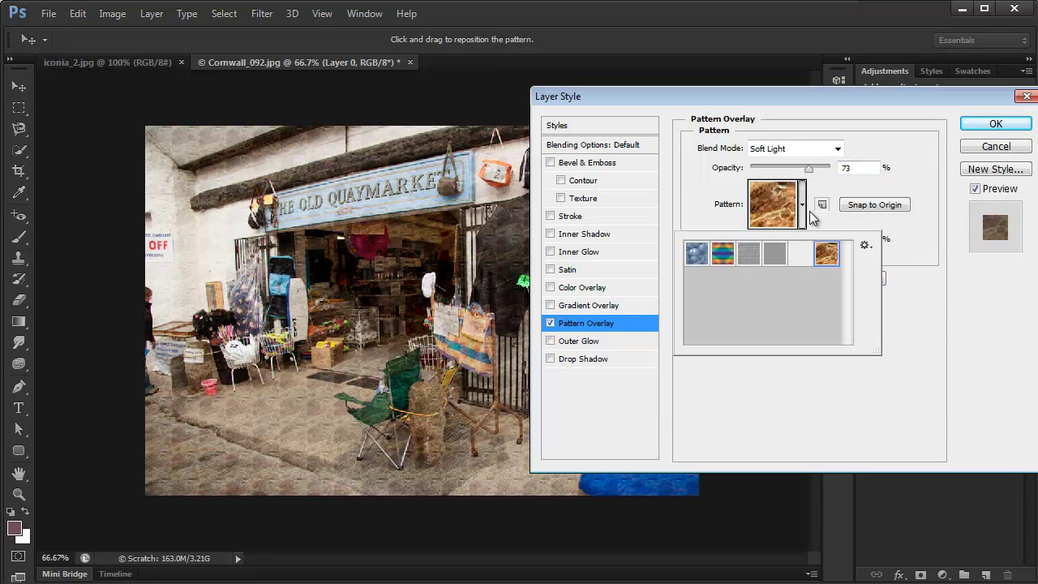
{"action": "left_click", "coordinate": [923, 283]}
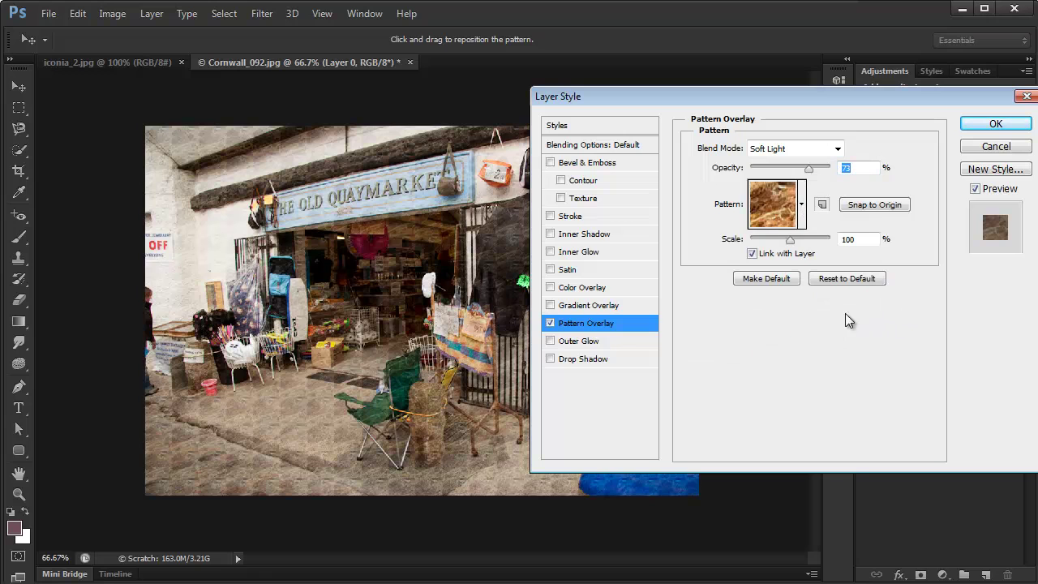
{"action": "left_click_drag", "start_coordinate": [790, 241], "coordinate": [768, 244]}
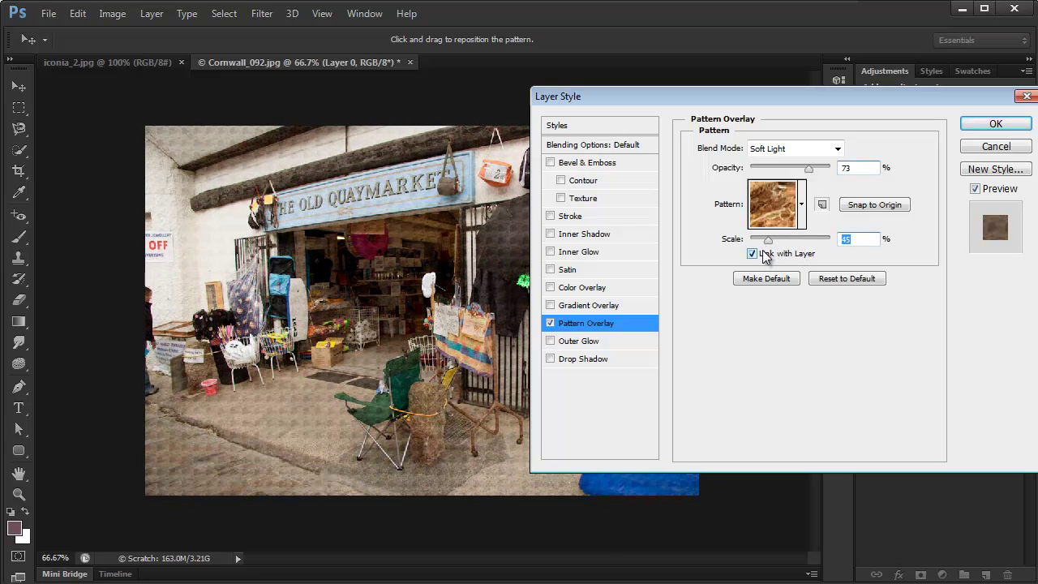
{"action": "left_click_drag", "start_coordinate": [766, 243], "coordinate": [795, 242]}
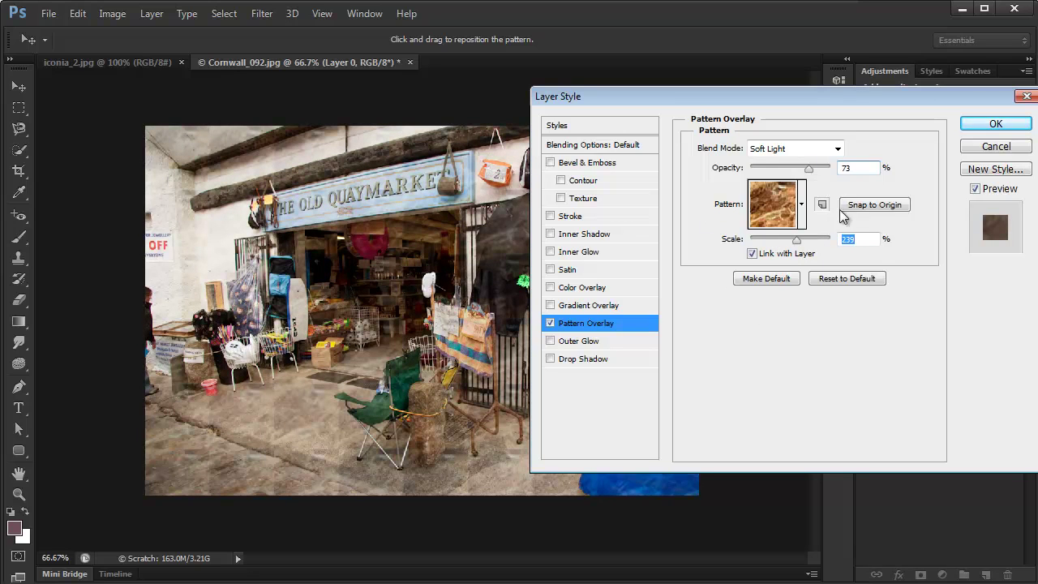
{"action": "left_click", "coordinate": [991, 126]}
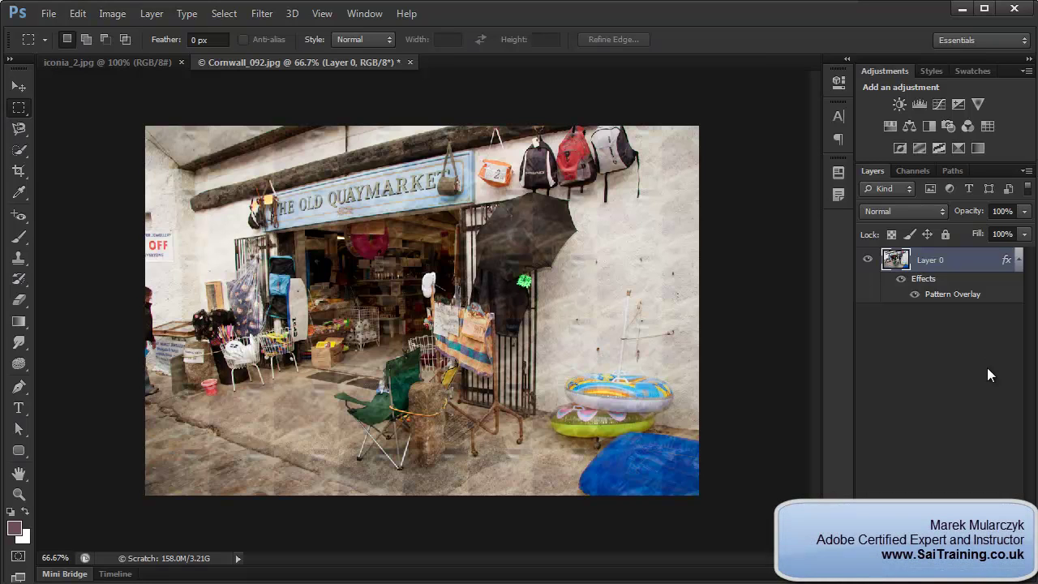
{"action": "left_click", "coordinate": [926, 373]}
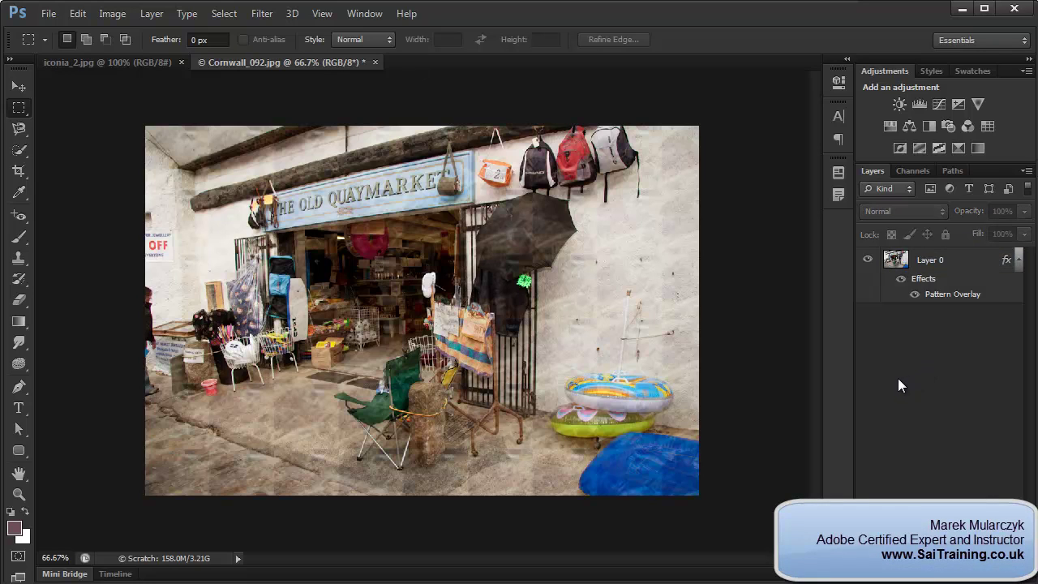